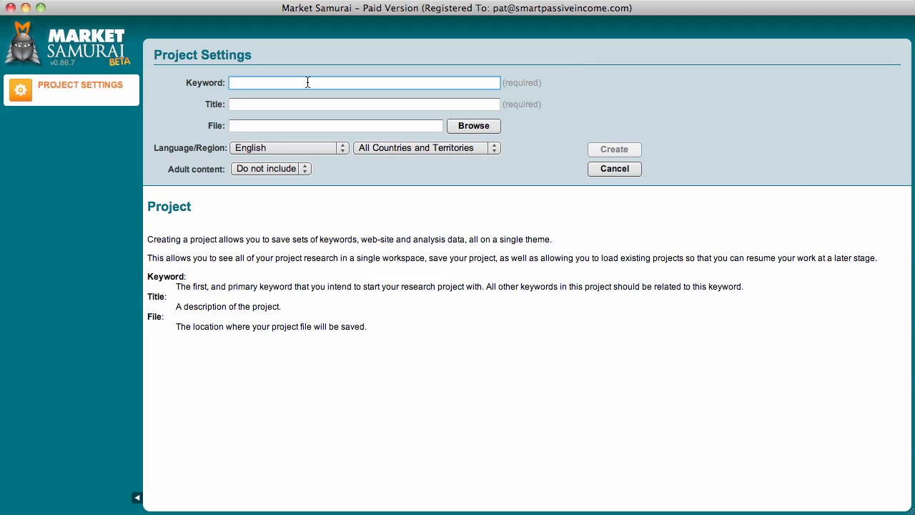
# Step: Create a project for the keyword 'passive income' and open its SEO Competition module
pyautogui.write('passive income')
pyautogui.click(614, 148)
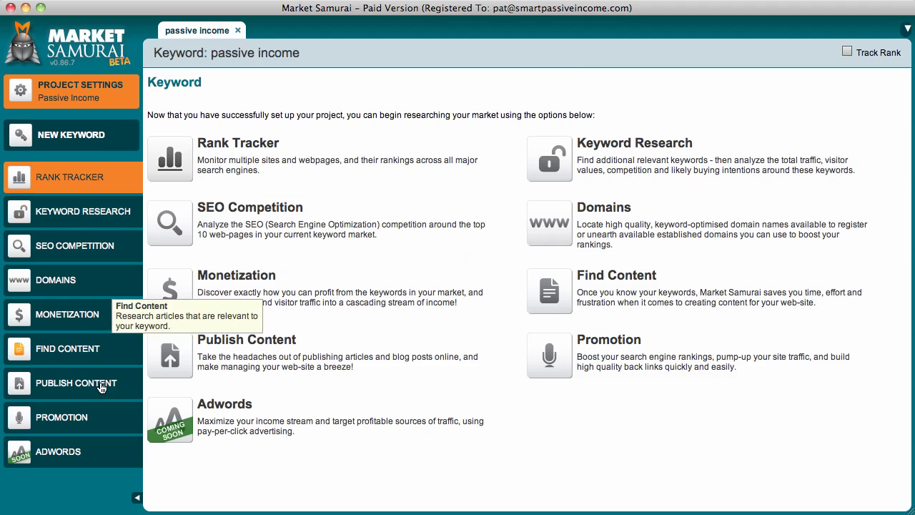
pyautogui.click(89, 251)
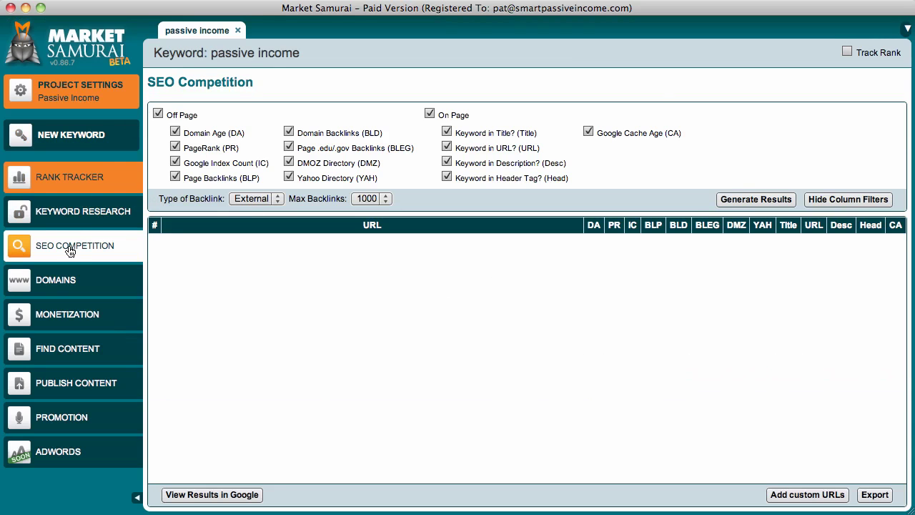
# Step: Generate the top-10 competition results for 'passive income' with DA, PR and backlink metrics
pyautogui.click(749, 200)
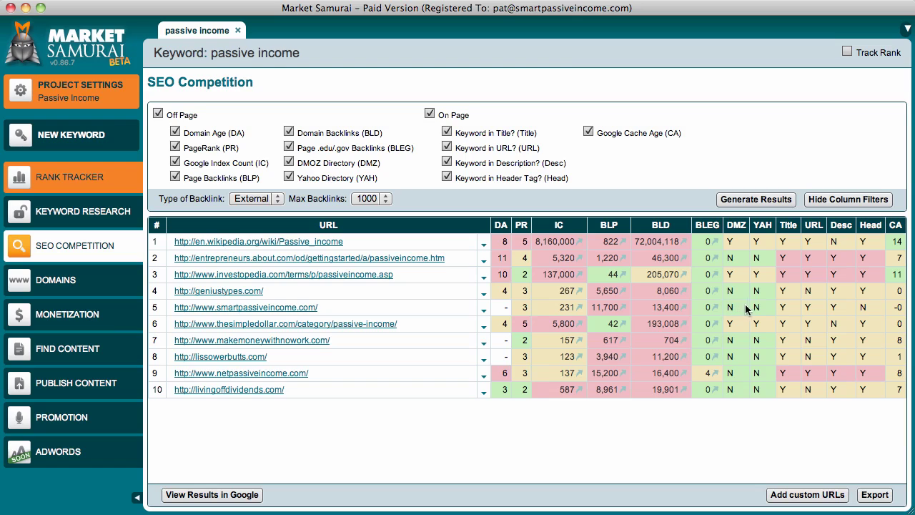
# Step: Expand row 4, geniustypes.com, to reveal its backlink analysis and external report options
pyautogui.moveTo(876, 233)
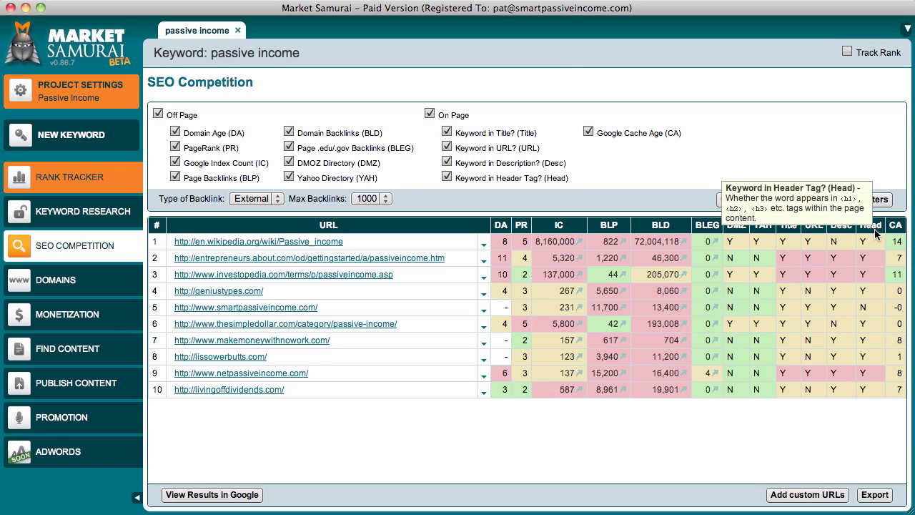
pyautogui.doubleClick(862, 308)
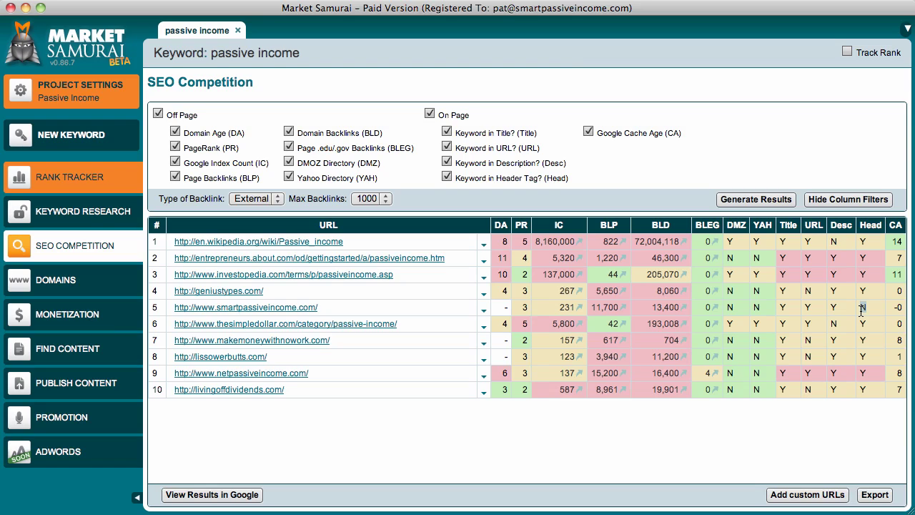
pyautogui.click(861, 311)
pyautogui.click(484, 294)
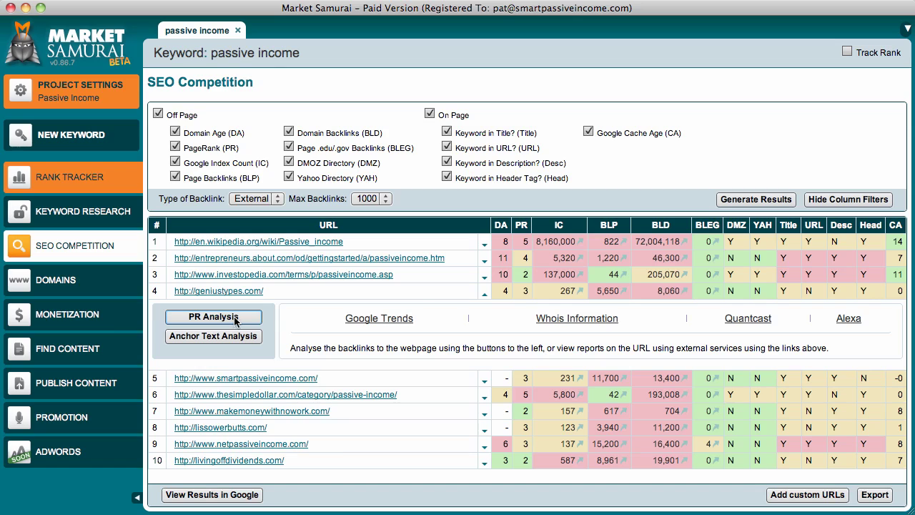
# Step: Run PR Analysis on geniustypes.com, stopping at 88 backlinks, and review the low-PageRank counts
pyautogui.click(218, 319)
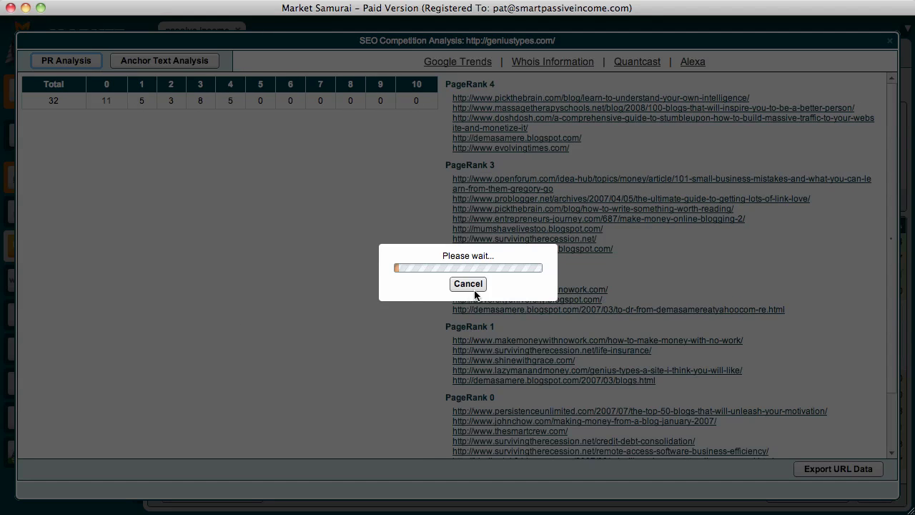
pyautogui.click(476, 284)
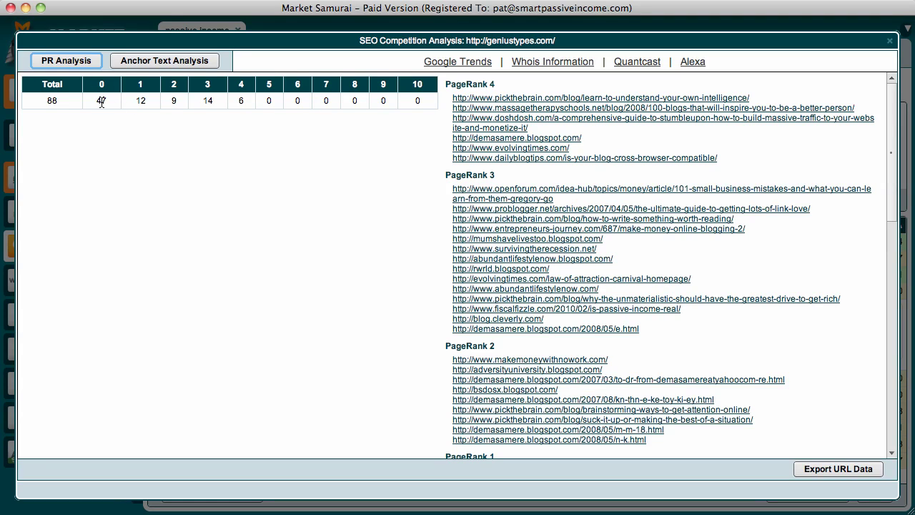
pyautogui.moveTo(101, 101); pyautogui.dragTo(258, 88)
pyautogui.click(240, 101)
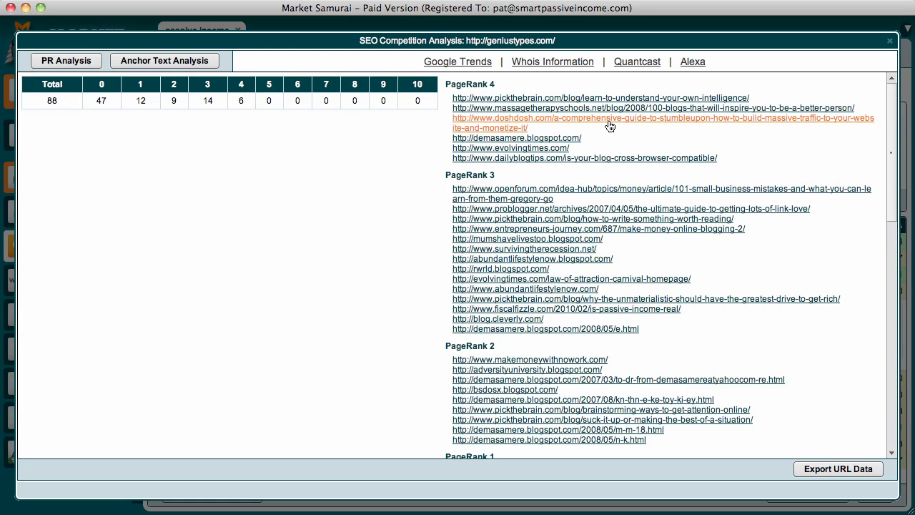
# Step: Open the doshdosh.com backlink page and find the Genius Types link by searching 'genius'
pyautogui.click(512, 126)
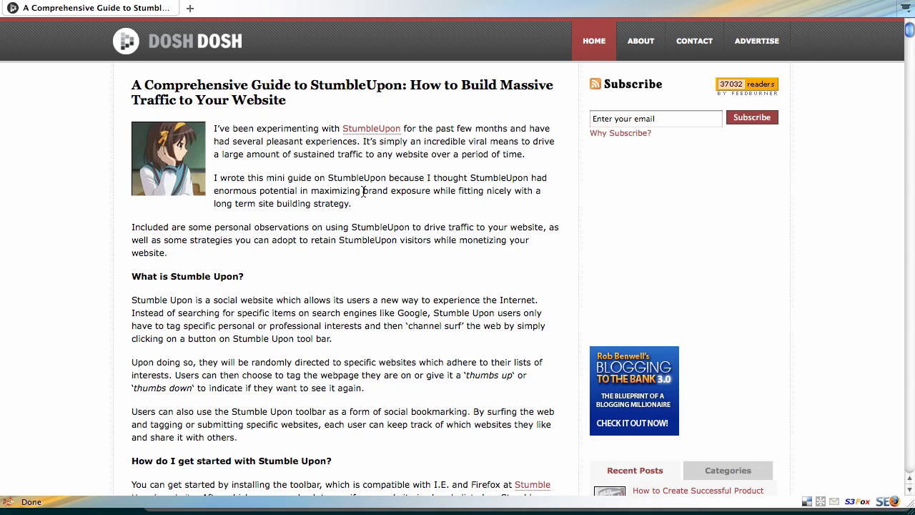
pyautogui.hotkey('ctrl', 'f')
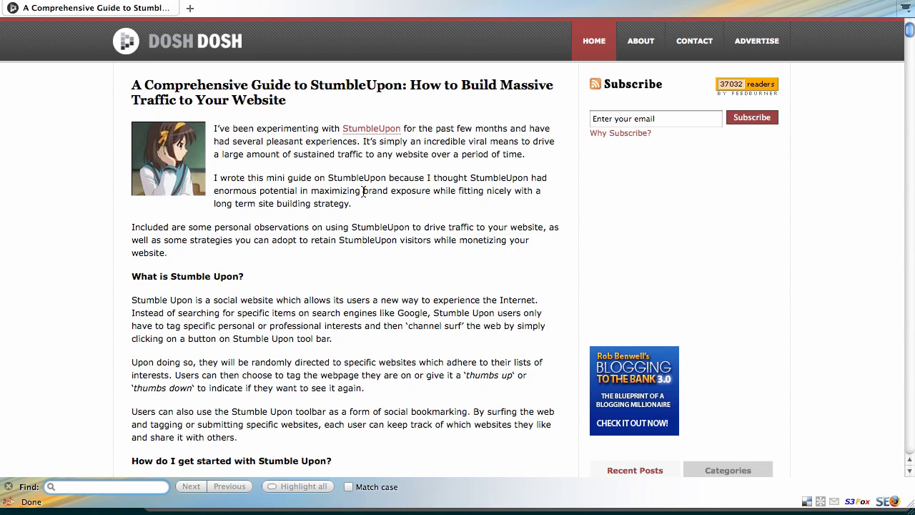
pyautogui.write('genius')
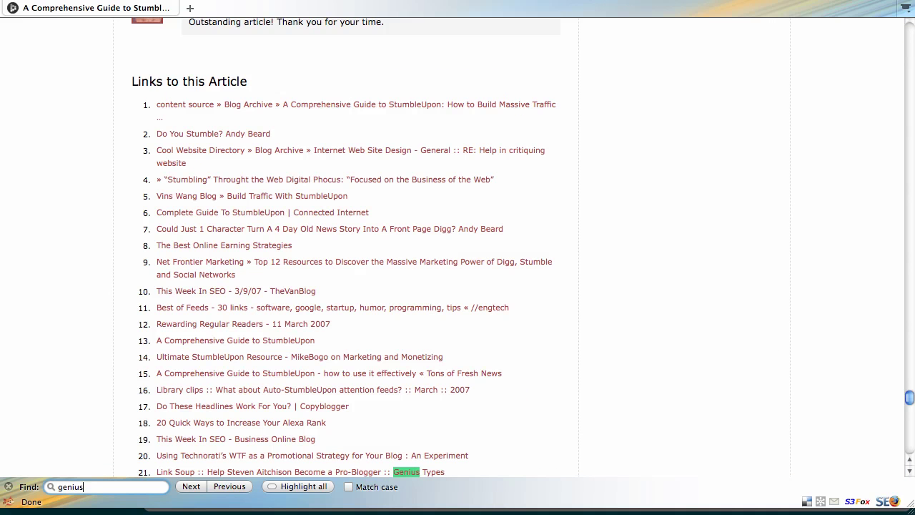
pyautogui.scroll(-1, 280, 355)
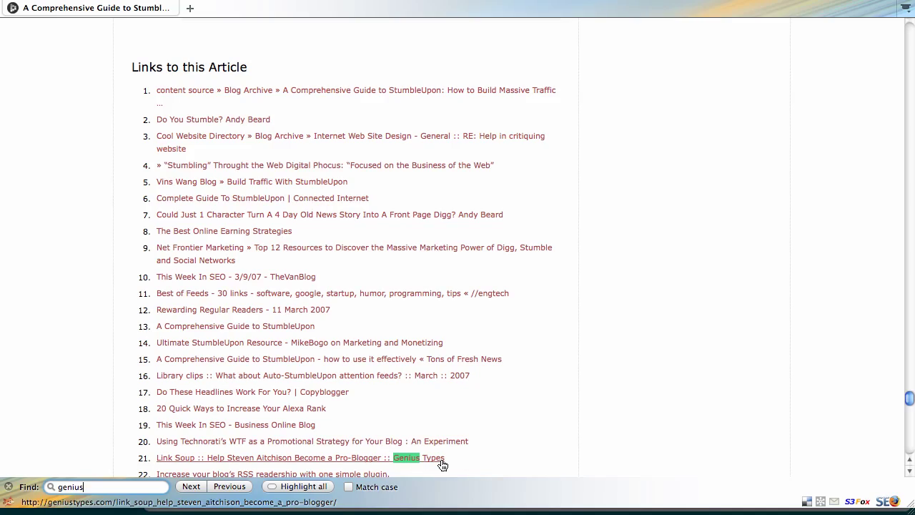
pyautogui.scroll(20, 485, 433)
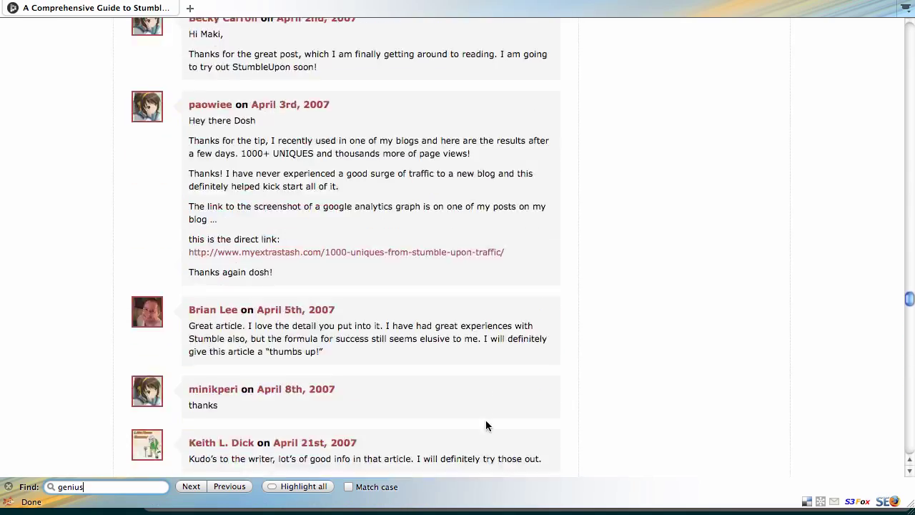
pyautogui.scroll(-10, 486, 420)
pyautogui.scroll(-15, 486, 423)
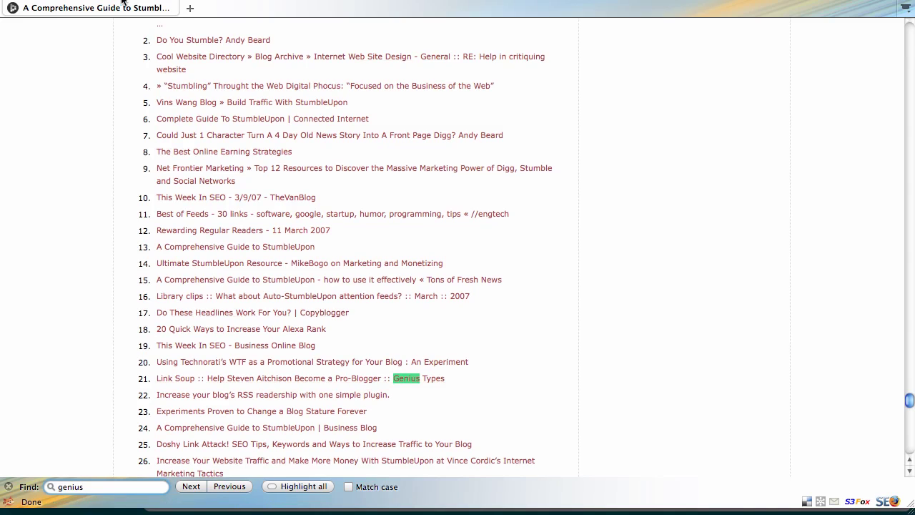
# Step: Open the dailyblogtips.com backlink page in a new tab and search it for 'genius'
pyautogui.press('super+f')
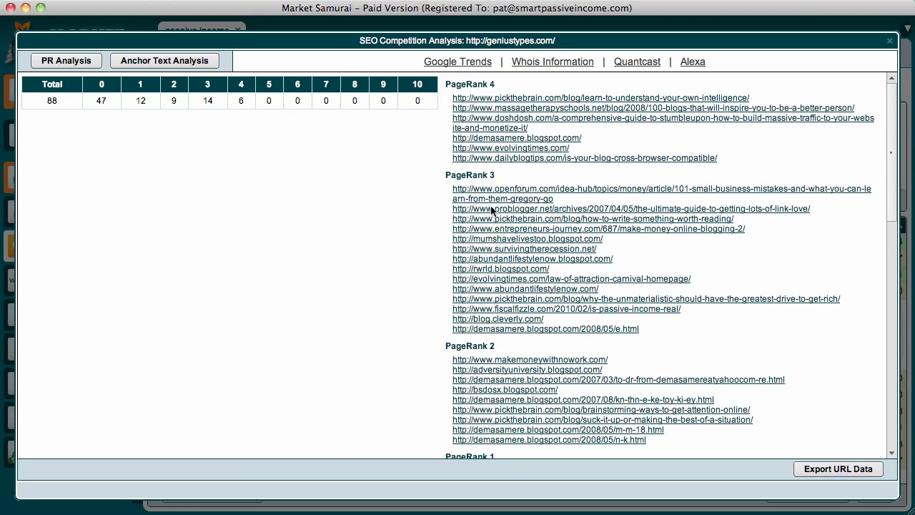
pyautogui.scroll(-1, 563, 136)
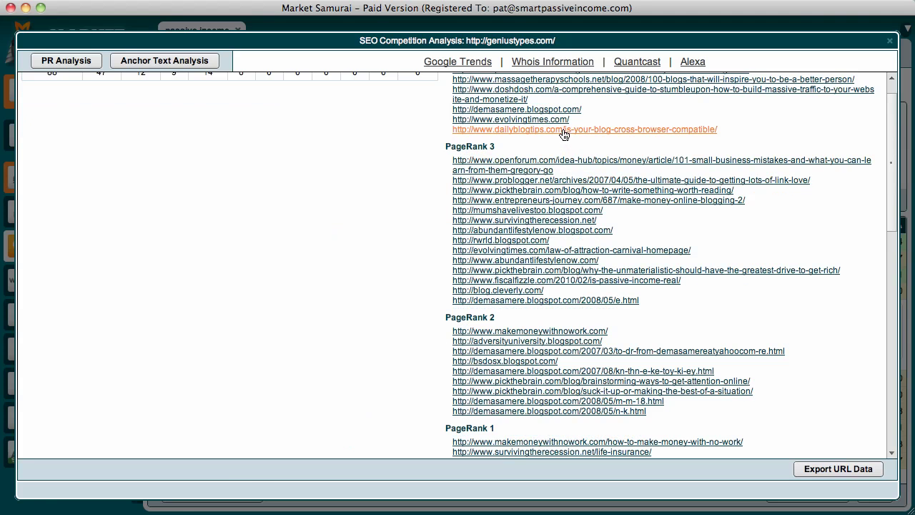
pyautogui.click(564, 135)
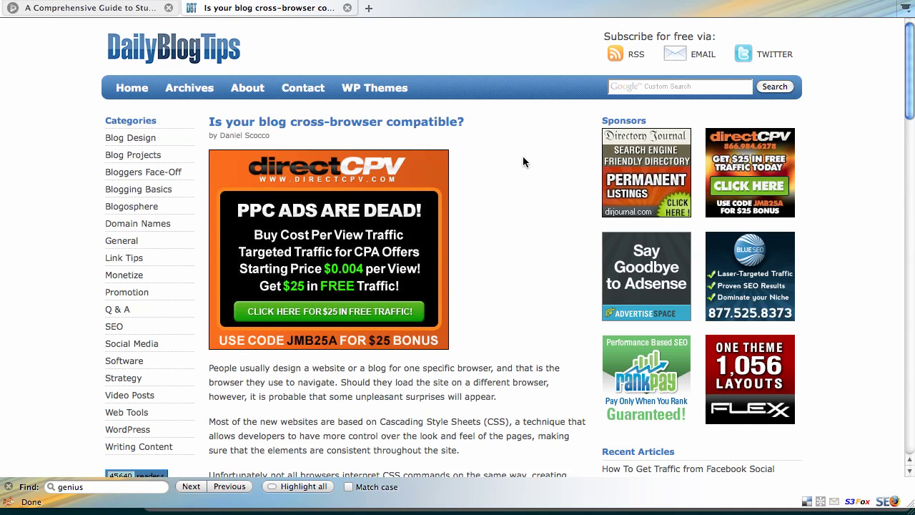
pyautogui.press('super+f')
pyautogui.write('genius')
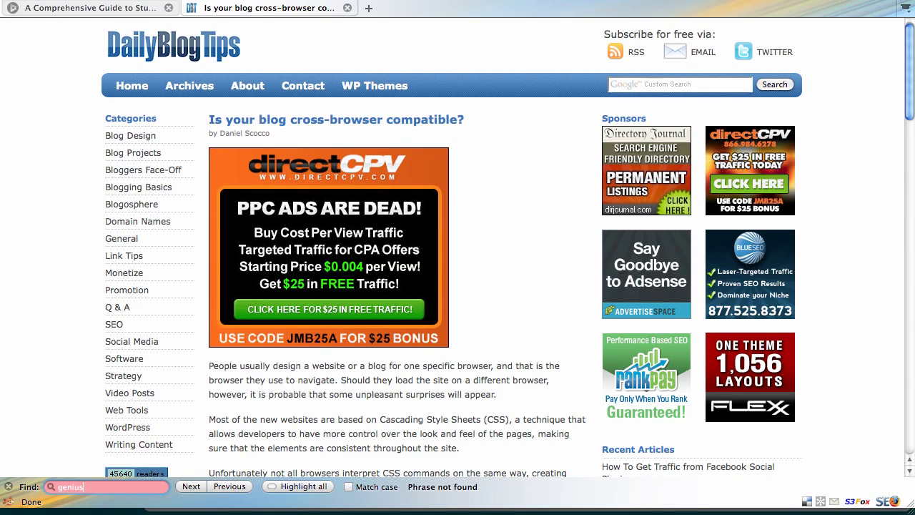
pyautogui.press('BackSpace')
pyautogui.press('BackSpace')
pyautogui.press('BackSpace')
pyautogui.press('BackSpace')
pyautogui.press('BackSpace')
pyautogui.press('BackSpace')
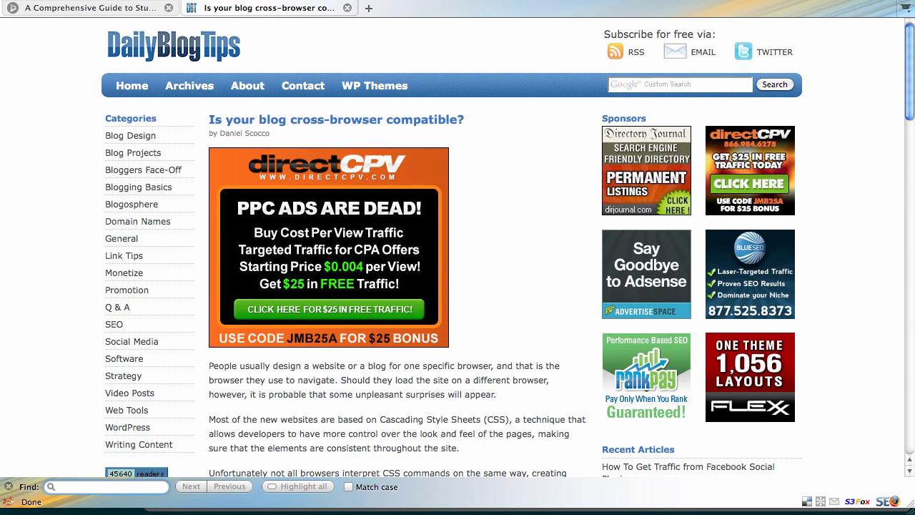
# Step: Scroll the cross-browser compatibility article down to its 5 responses and comment form
pyautogui.scroll(-2, 499, 185)
pyautogui.scroll(-20, 499, 183)
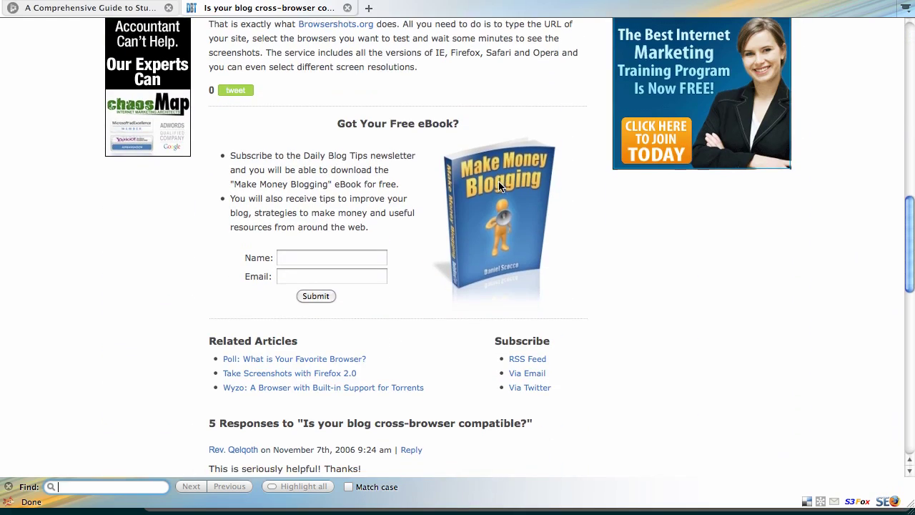
pyautogui.scroll(-9, 499, 184)
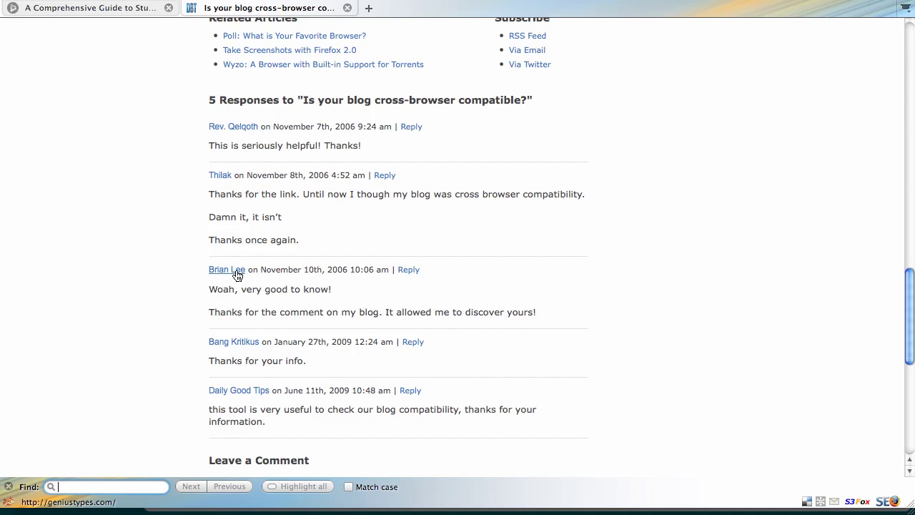
pyautogui.scroll(-5, 237, 276)
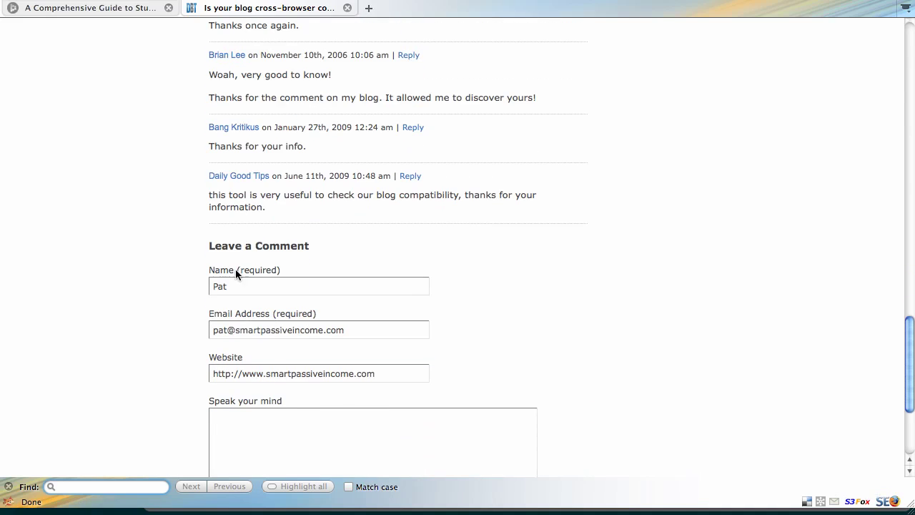
pyautogui.scroll(-2, 279, 283)
pyautogui.scroll(20, 376, 286)
pyautogui.scroll(-20, 378, 287)
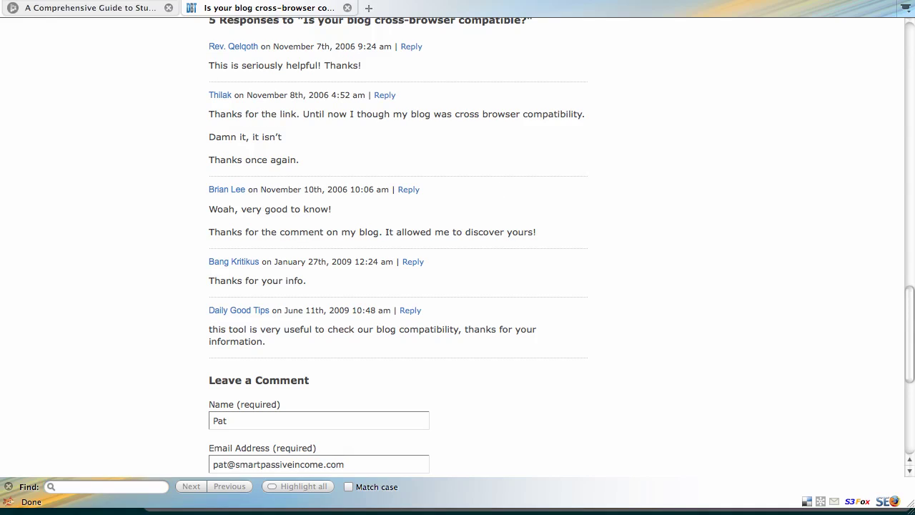
# Step: Switch back to Market Samurai and close the geniustypes.com SEO Competition Analysis window
pyautogui.press('super+Tab')
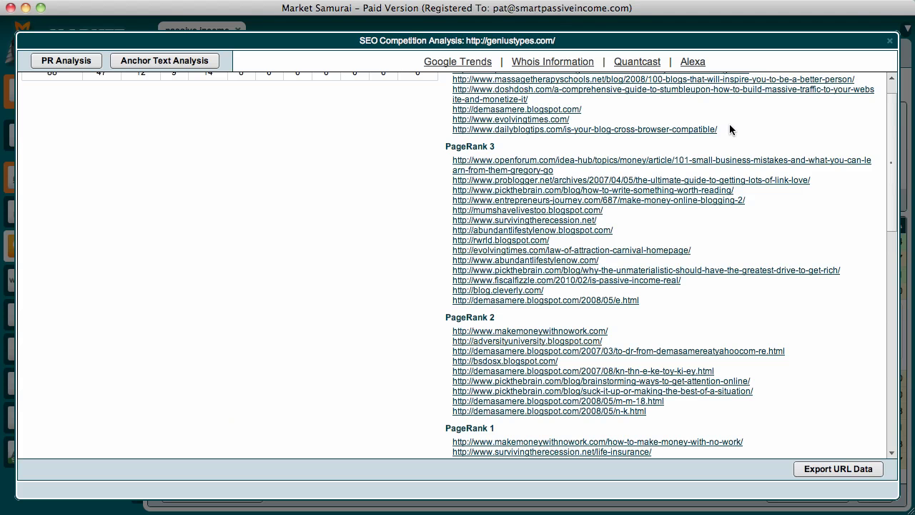
pyautogui.click(891, 42)
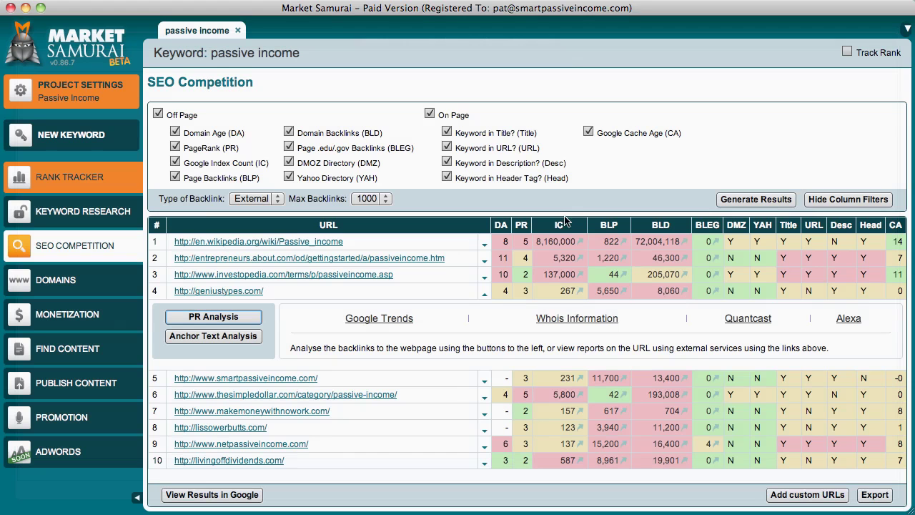